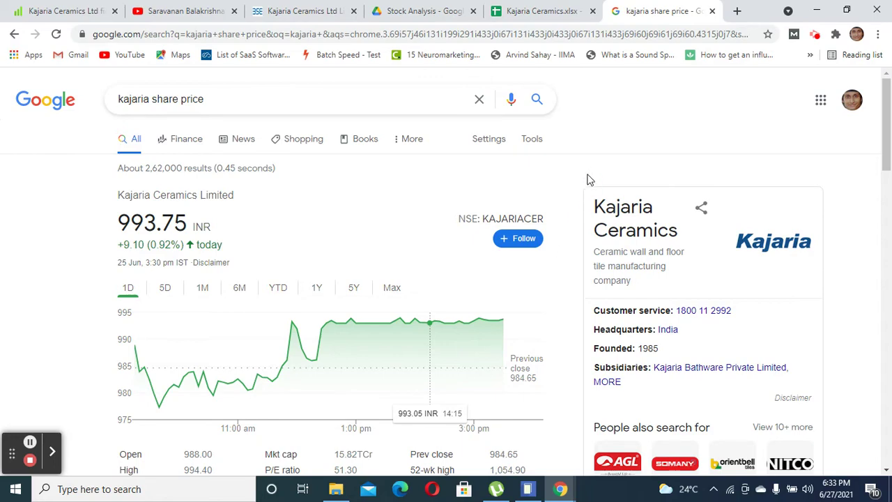
- Scroll the Kajaria share price results to view market cap, P/E and 52-week range
scroll(530, 223, "down", 4)
scroll(530, 223, "up", 4)
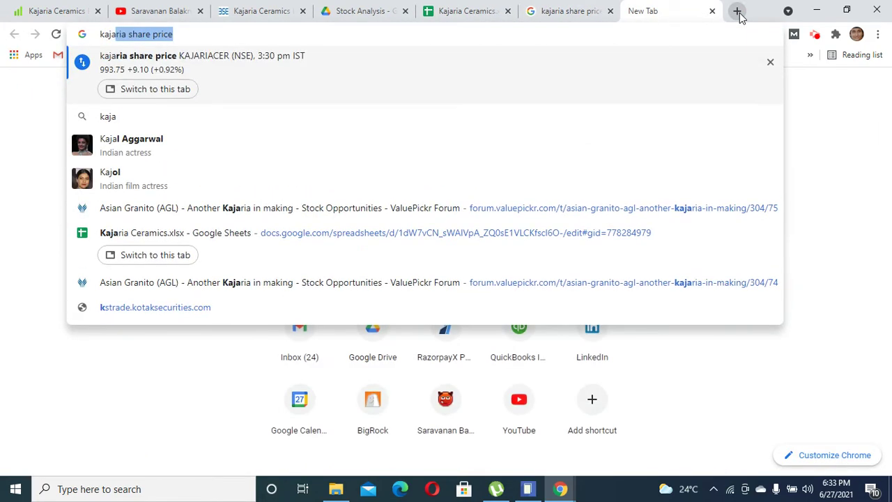
- Search 'kajaria', open the Kajaria Tiles website and view its PRODUCTS wall-tile categories
key("Delete")
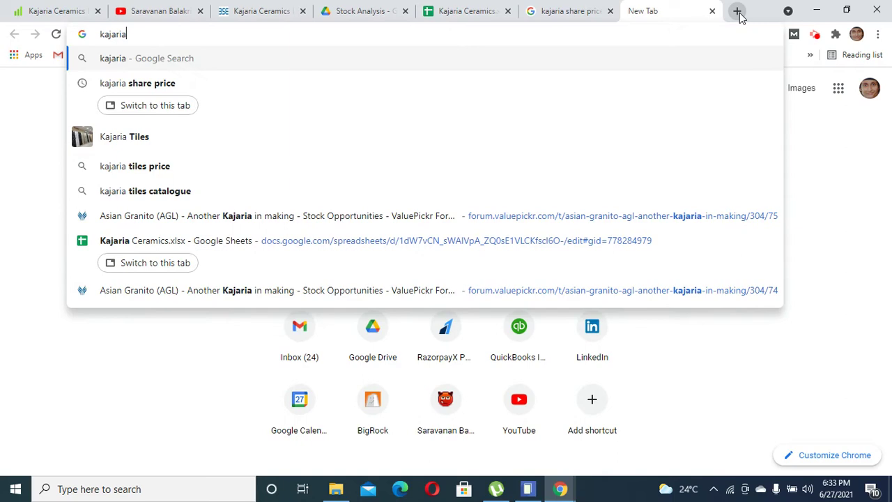
key("Return")
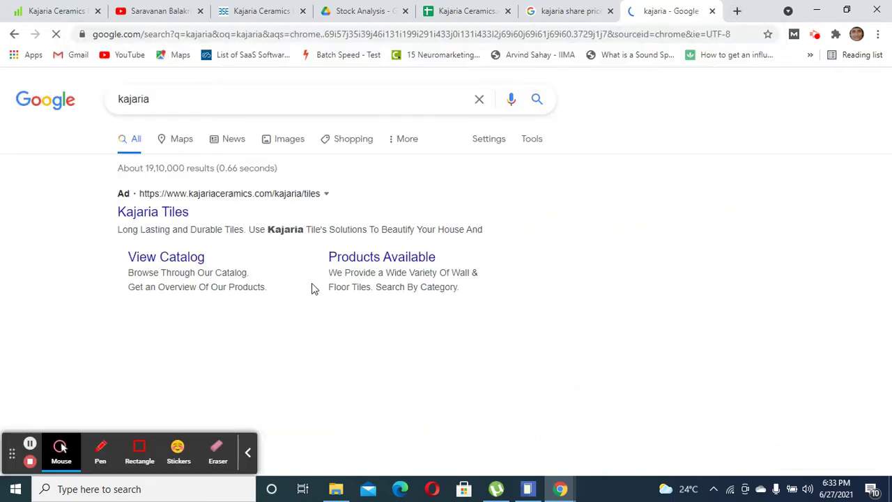
scroll(202, 315, "down", 2)
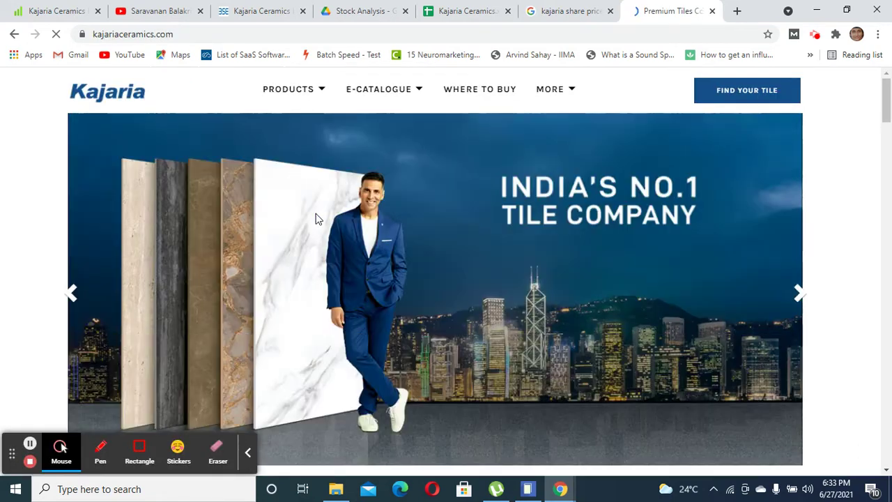
left_click(248, 453)
mouse_move(321, 96)
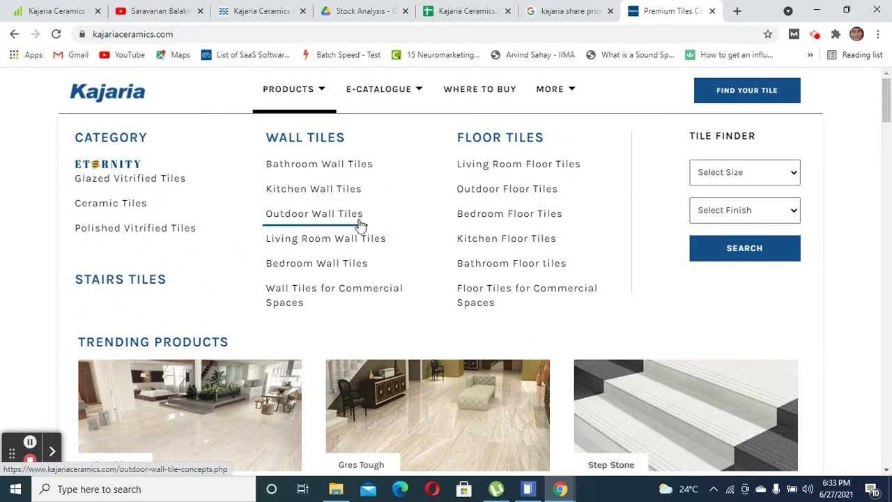
left_click(344, 235)
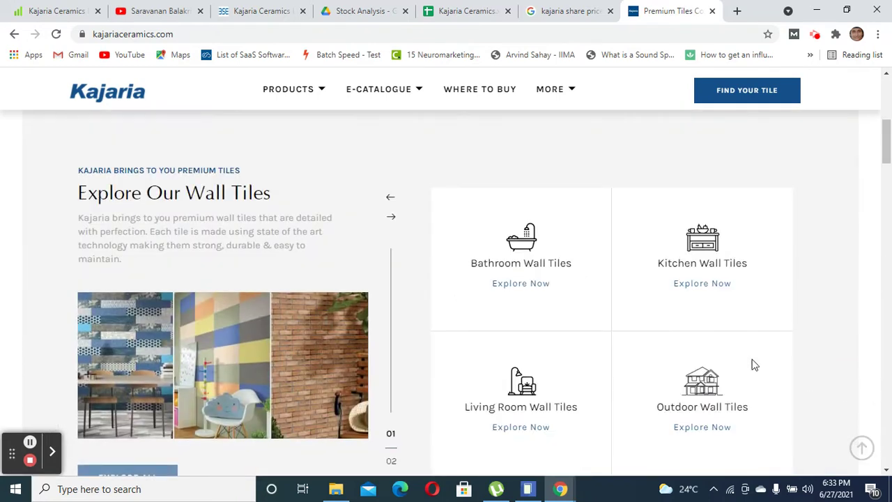
- Scroll the Kajaria homepage down to About Kajaria and highlight its description
scroll(753, 364, "down", 2)
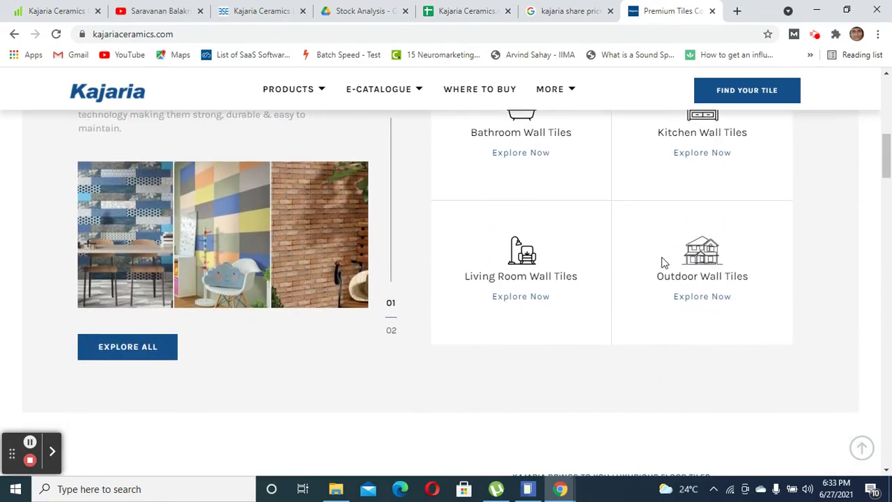
left_click(736, 106)
scroll(488, 243, "down", 8)
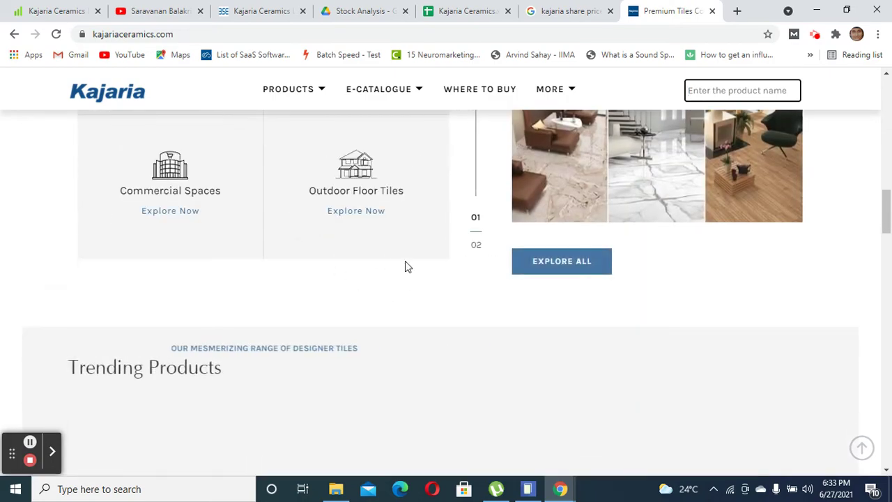
scroll(335, 320, "down", 3)
scroll(328, 307, "down", 10)
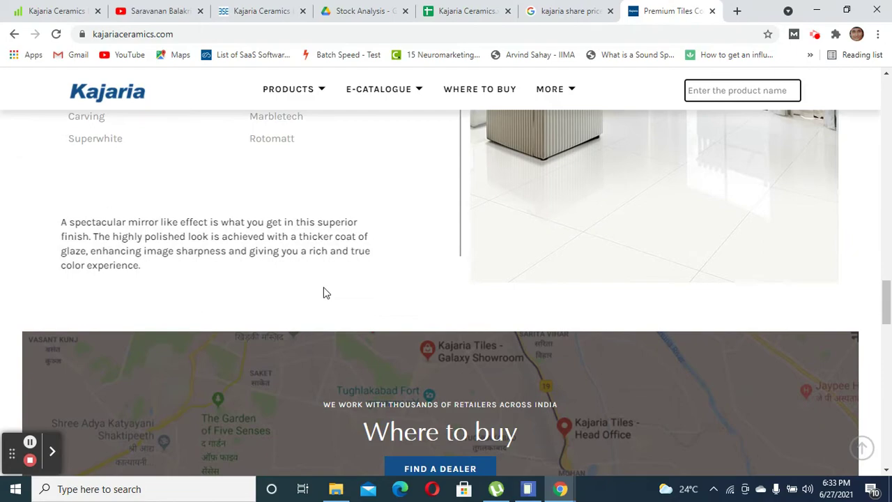
scroll(328, 292, "down", 5)
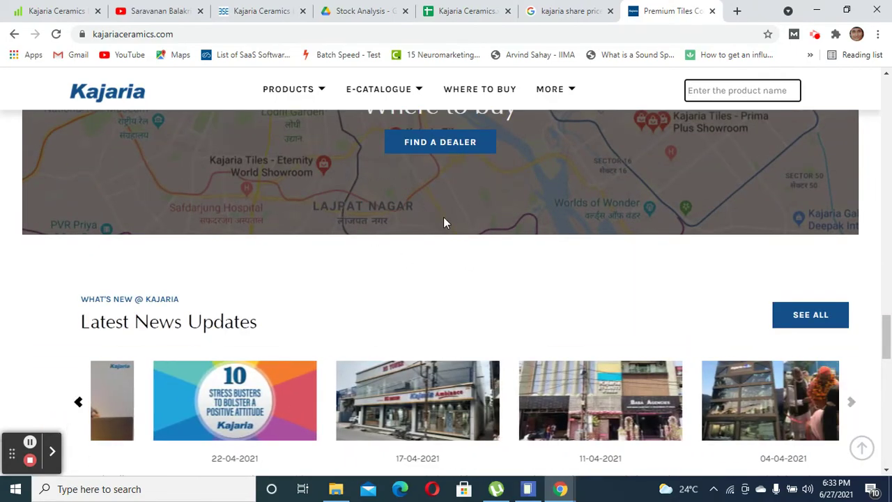
scroll(443, 221, "down", 5)
scroll(443, 237, "down", 4)
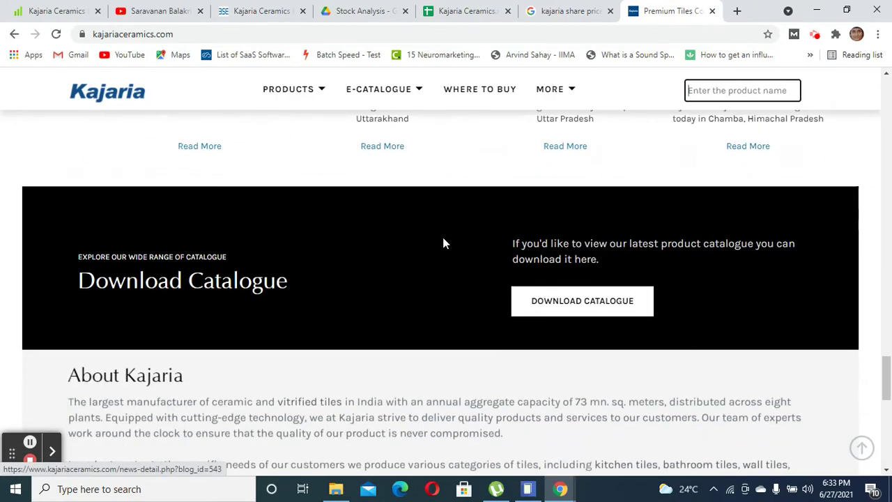
scroll(197, 232, "up", 1)
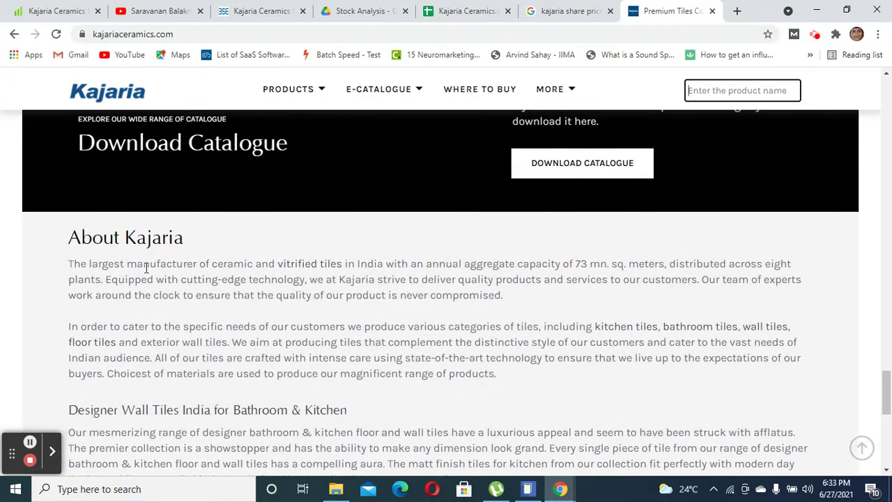
left_click_drag(143, 265, 593, 406)
- Read on to the footer, then return to the Kajaria Ceramics spreadsheet
scroll(593, 407, "down", 2)
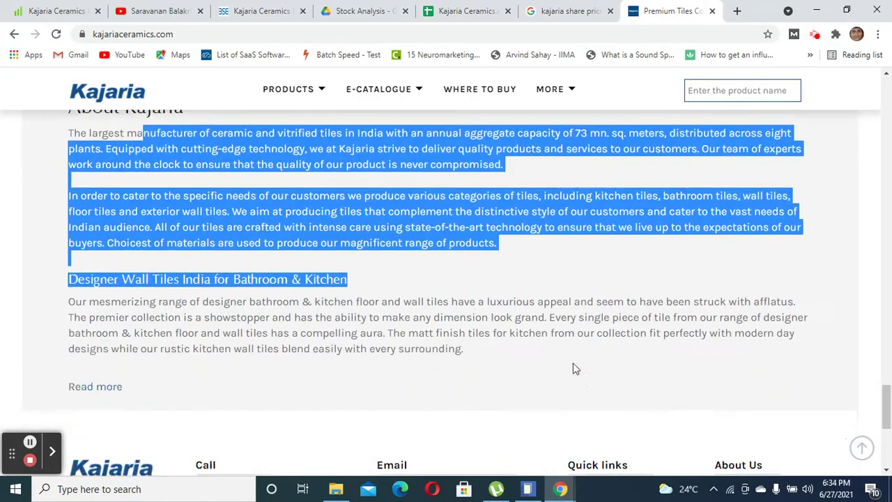
left_click_drag(309, 301, 511, 378)
left_click(518, 377)
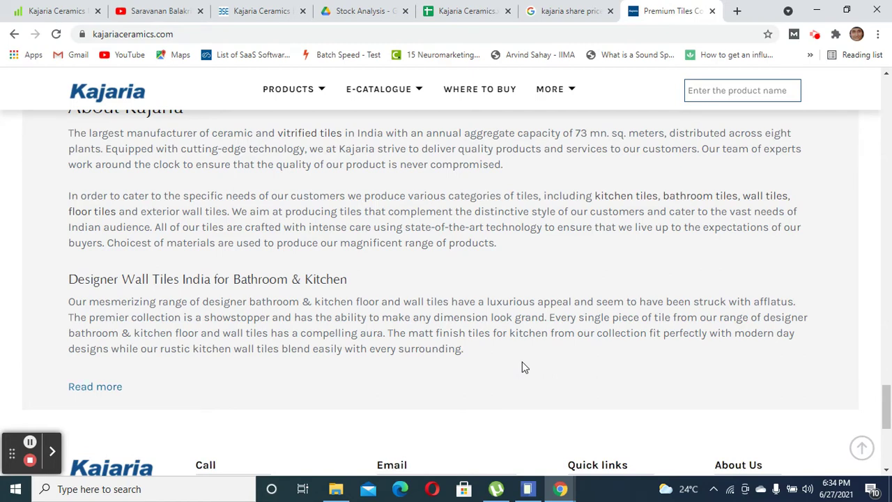
scroll(514, 339, "down", 2)
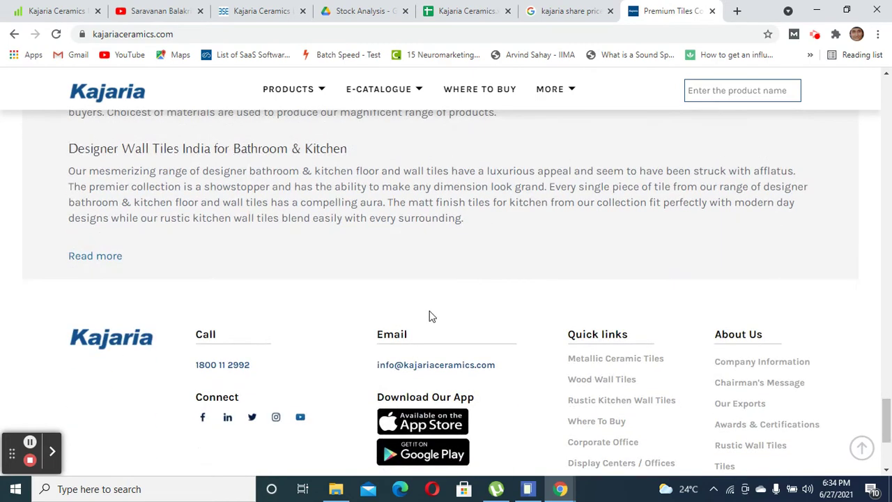
scroll(453, 318, "down", 1)
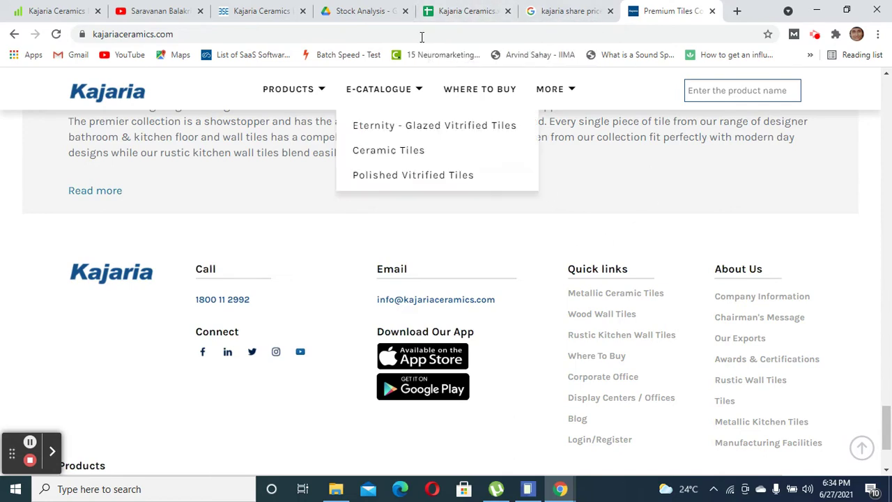
left_click(467, 12)
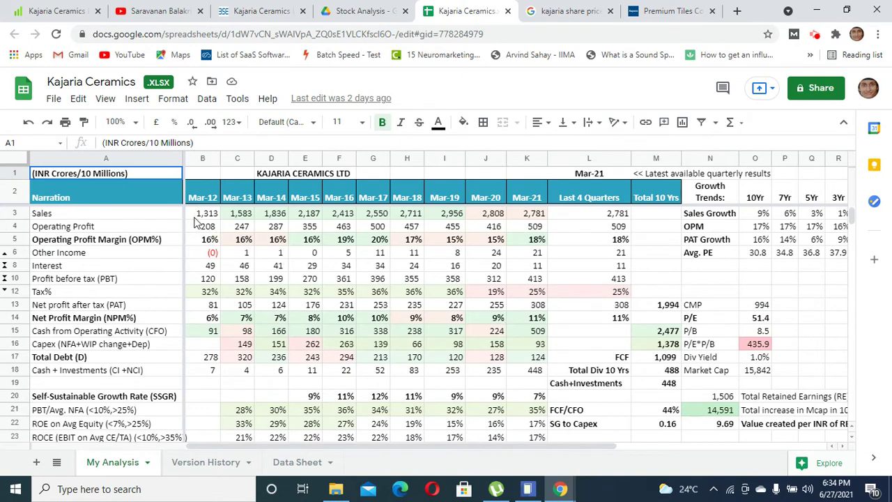
- Select sales, operating and net profit margins, Mar-15 profit before tax and Mar-14 to Mar-18 interest costs
left_click_drag(202, 214, 589, 213)
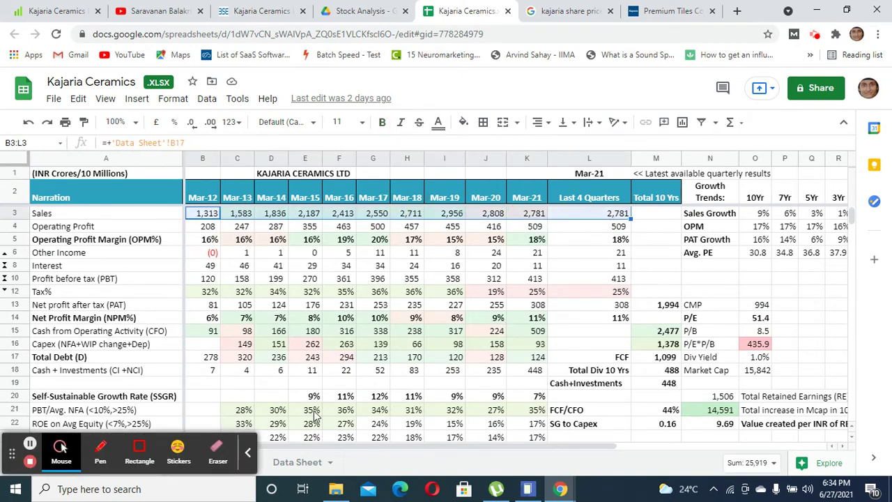
left_click(248, 454)
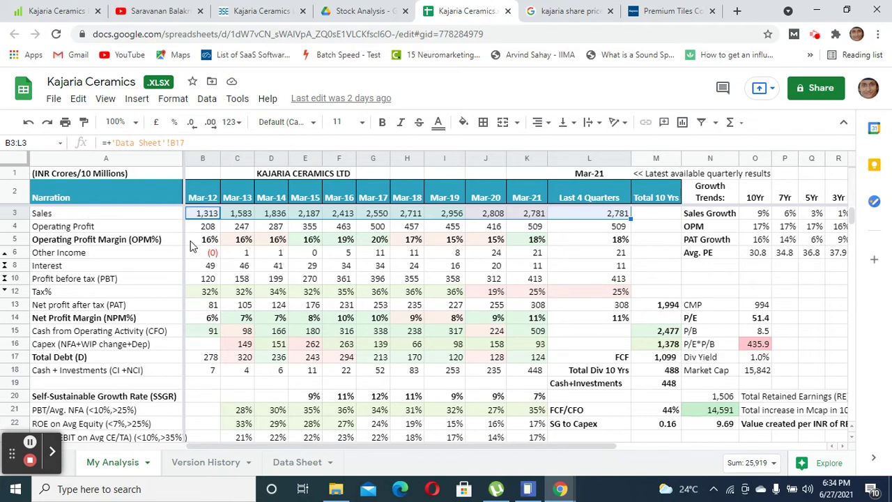
left_click_drag(194, 241, 296, 241)
left_click(617, 252)
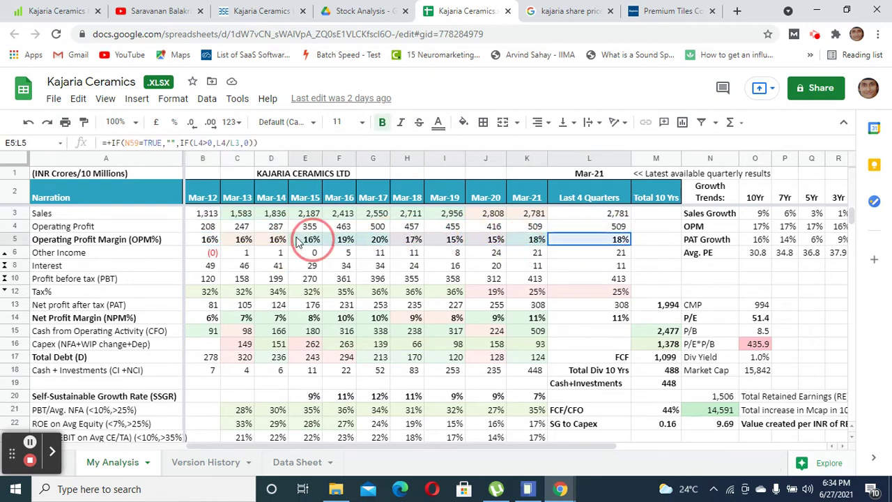
left_click_drag(207, 321, 594, 323)
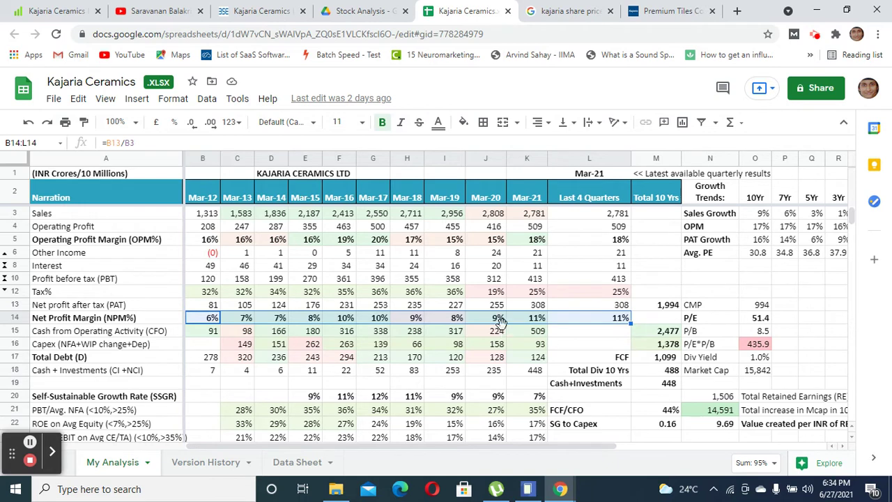
left_click(307, 278)
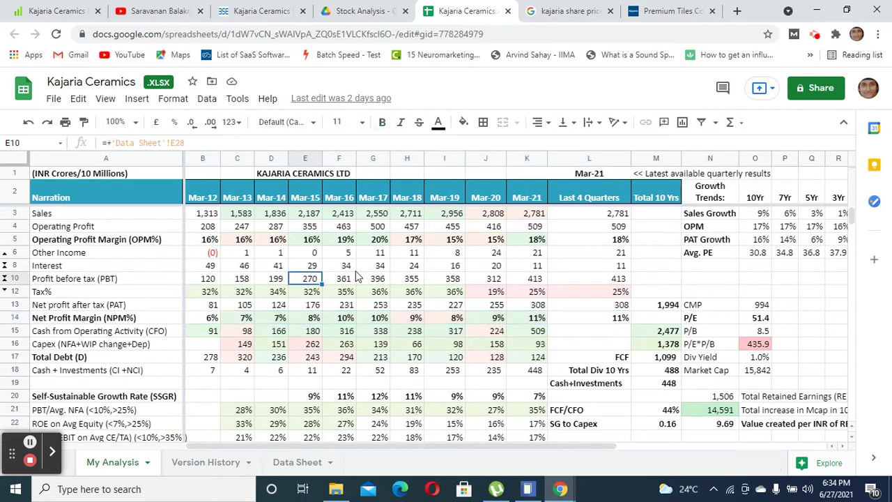
left_click_drag(279, 267, 404, 267)
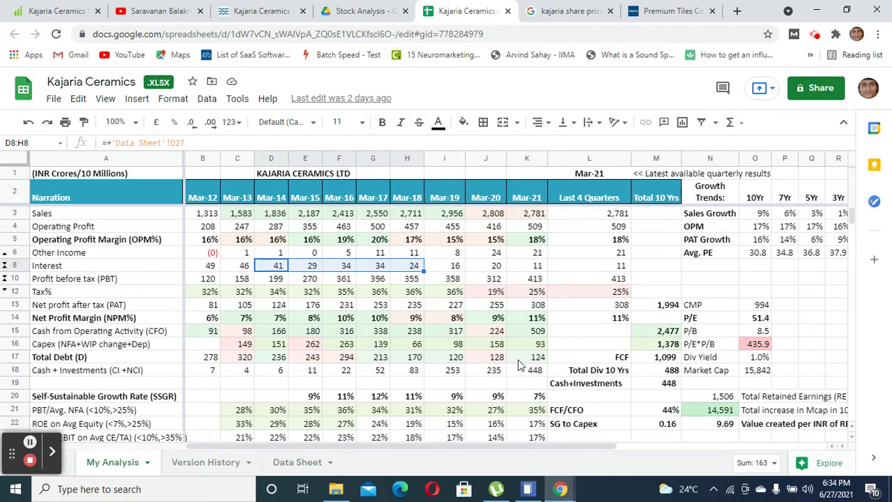
- Select the self-sustainable growth rate figures across the years
left_click_drag(202, 357, 527, 356)
scroll(519, 328, "down", 2)
scroll(372, 335, "up", 1)
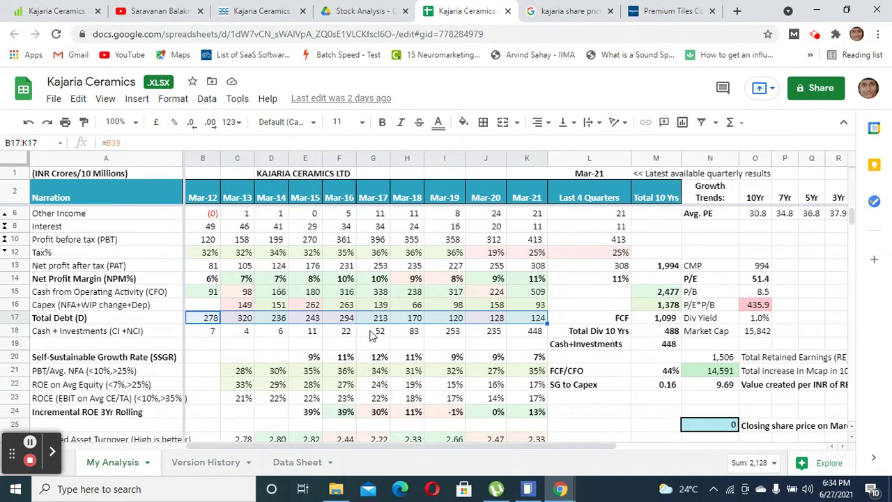
scroll(330, 356, "up", 1)
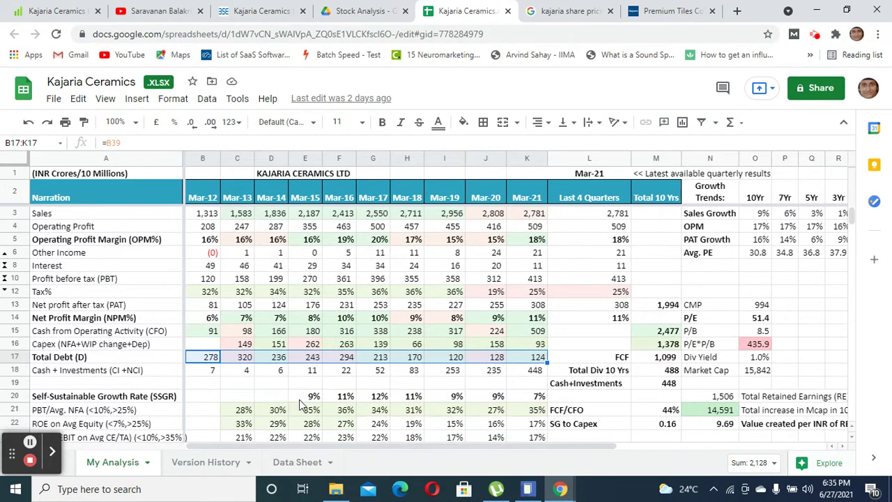
left_click_drag(301, 401, 537, 403)
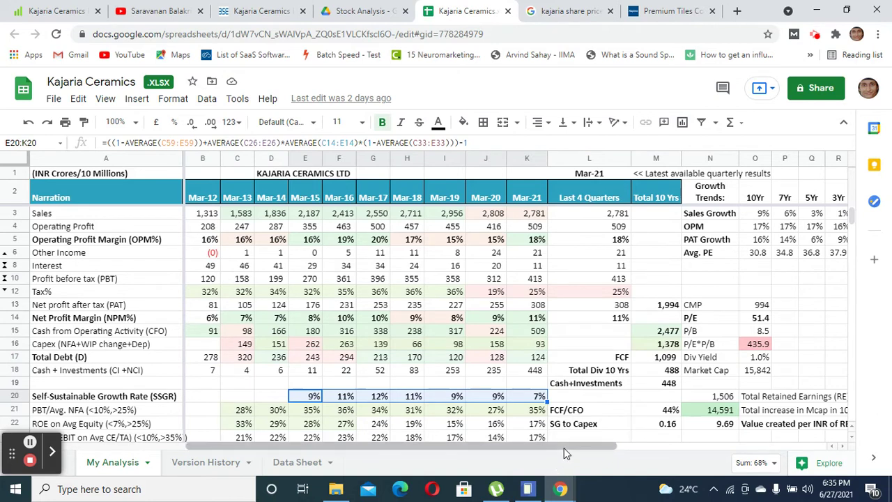
left_click_drag(564, 446, 612, 446)
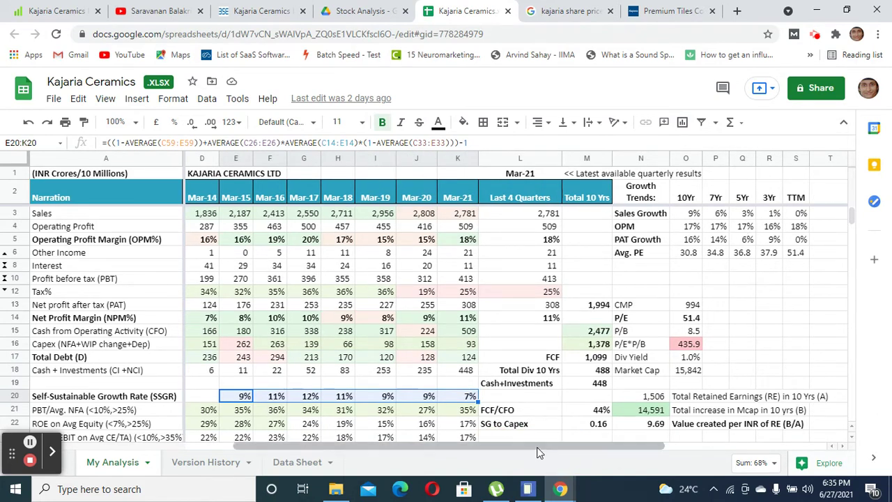
left_click_drag(538, 449, 395, 451)
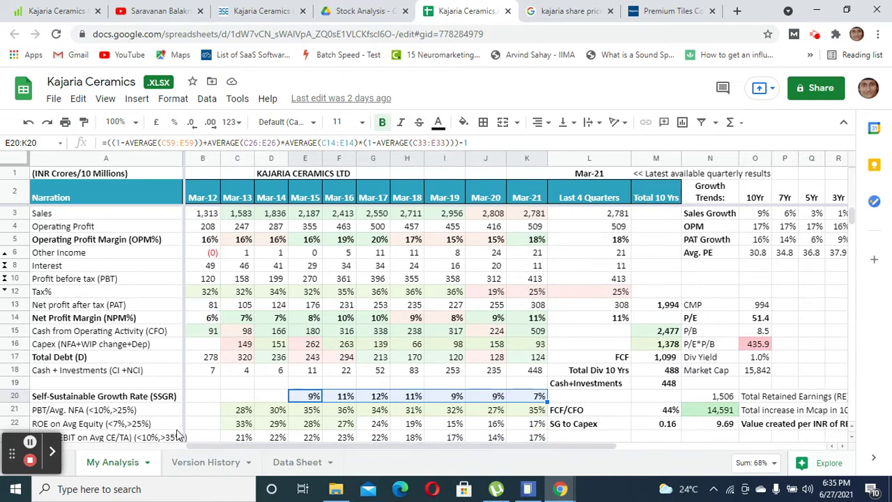
left_click(625, 332)
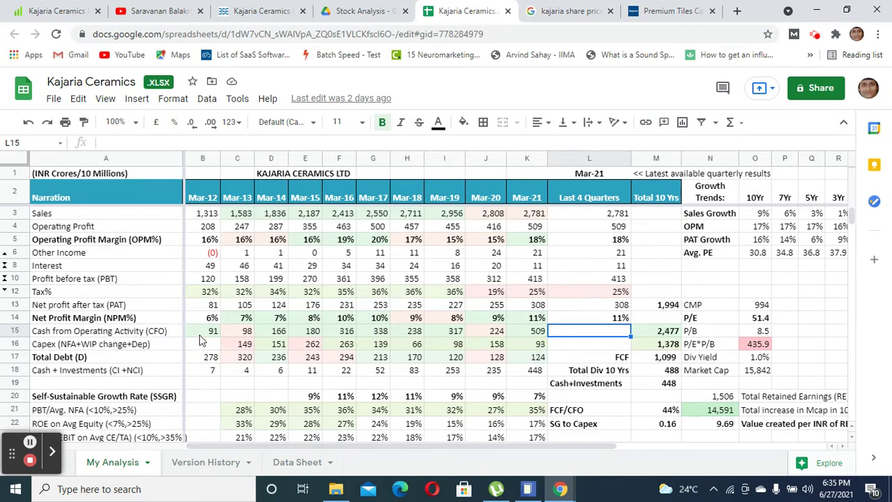
- Check the operating cash flow (2,477 total) and capex rows, and the Mar-20 ROE formula
left_click_drag(202, 333, 235, 333)
left_click_drag(346, 335, 667, 335)
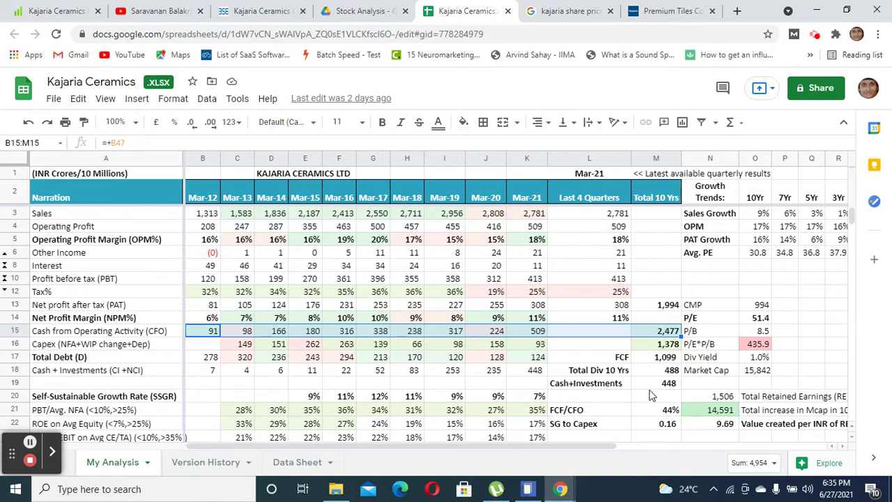
left_click(690, 387)
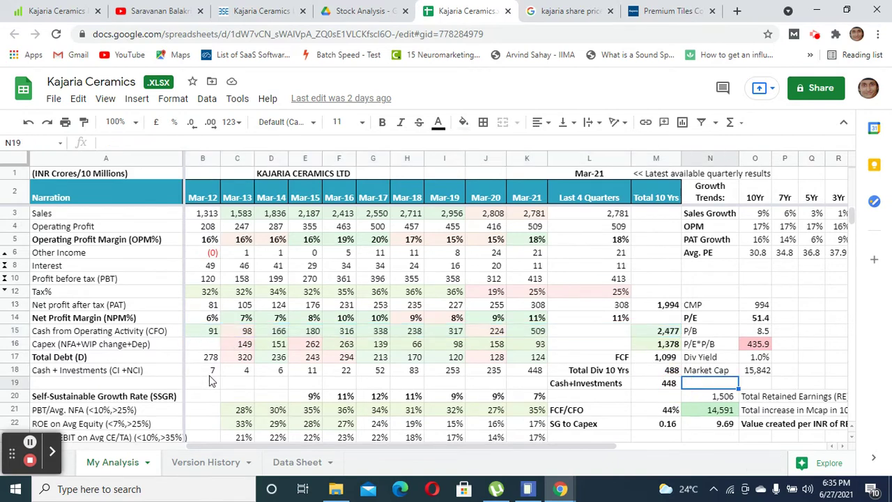
left_click_drag(203, 331, 506, 347)
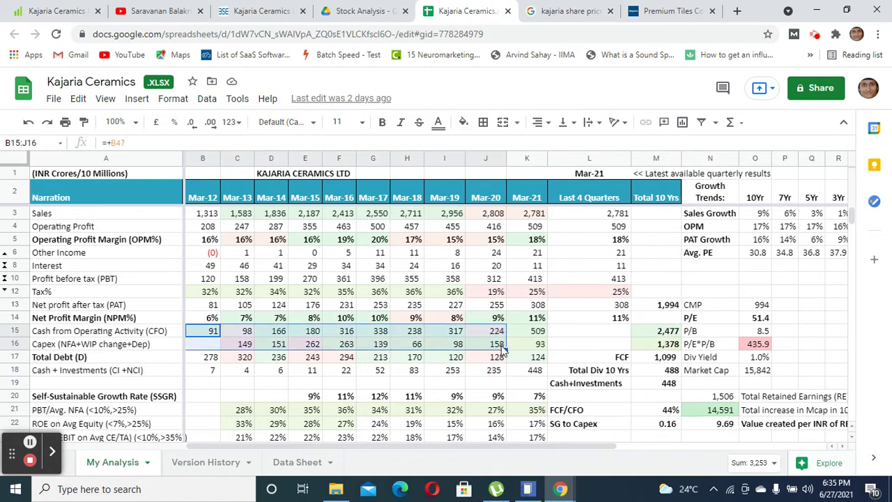
scroll(419, 343, "down", 2)
left_click_drag(218, 351, 540, 352)
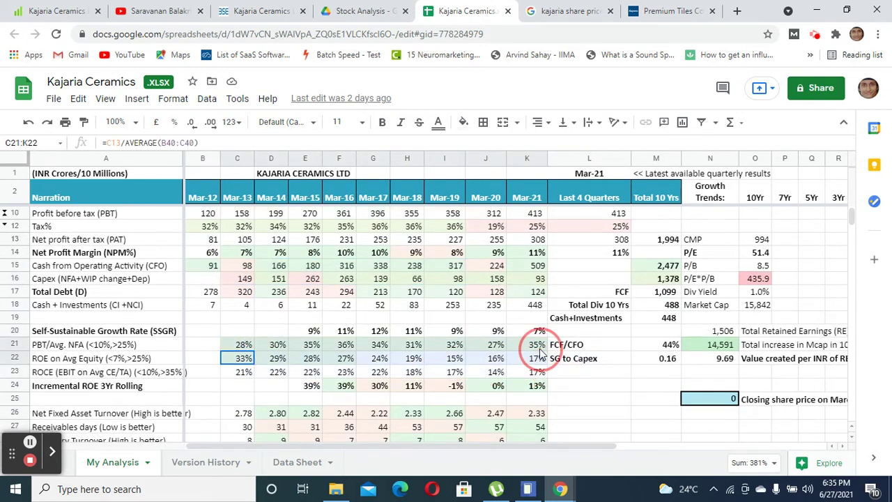
left_click(474, 361)
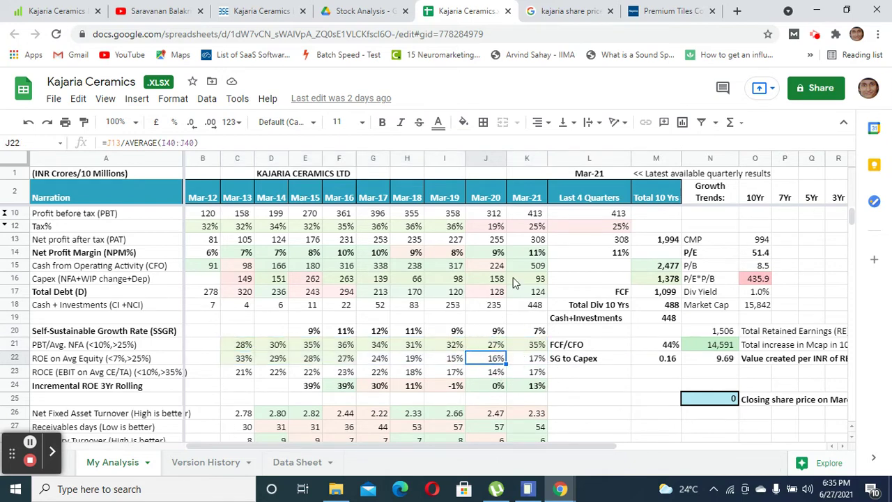
scroll(514, 282, "down", 4)
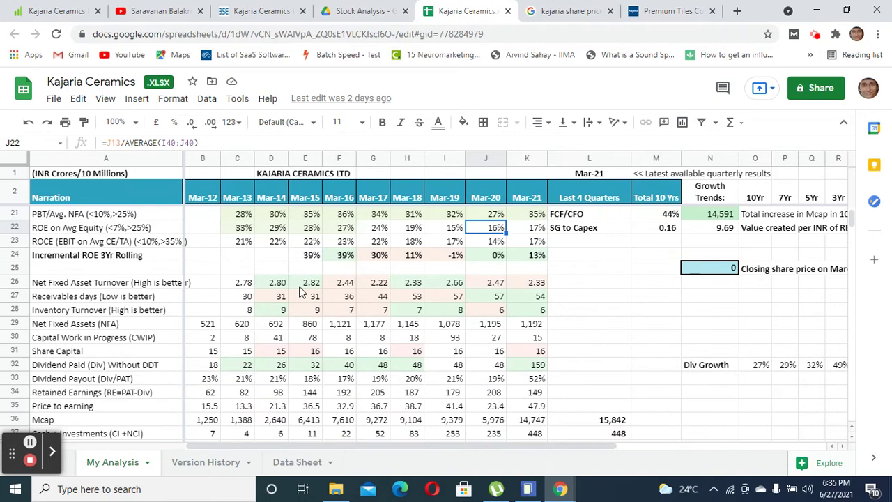
left_click_drag(237, 282, 493, 278)
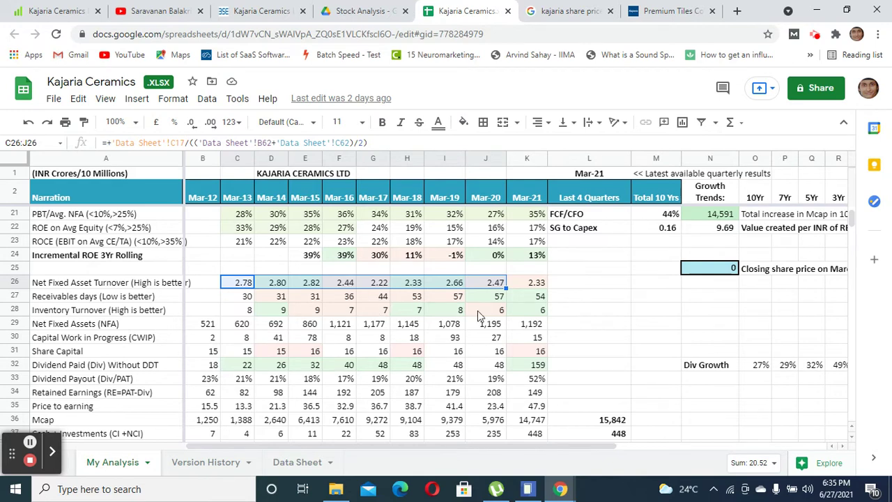
left_click(534, 312)
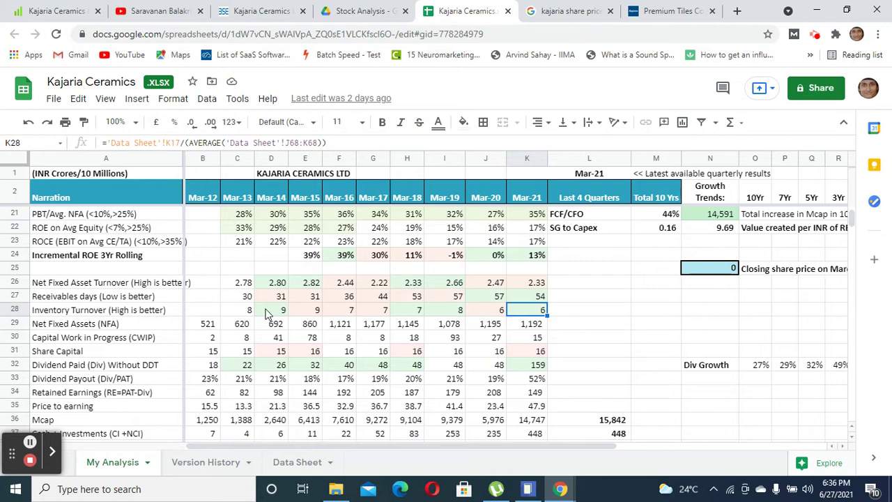
left_click(534, 299)
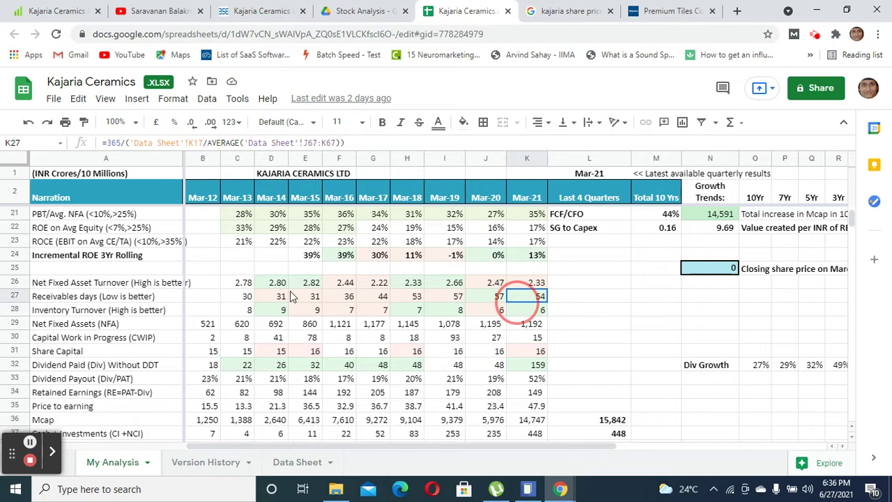
left_click(245, 297)
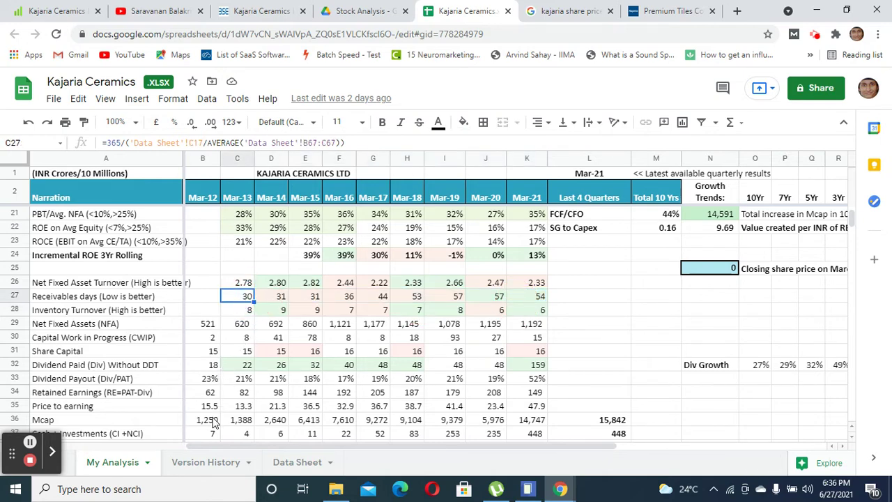
left_click_drag(209, 421, 629, 423)
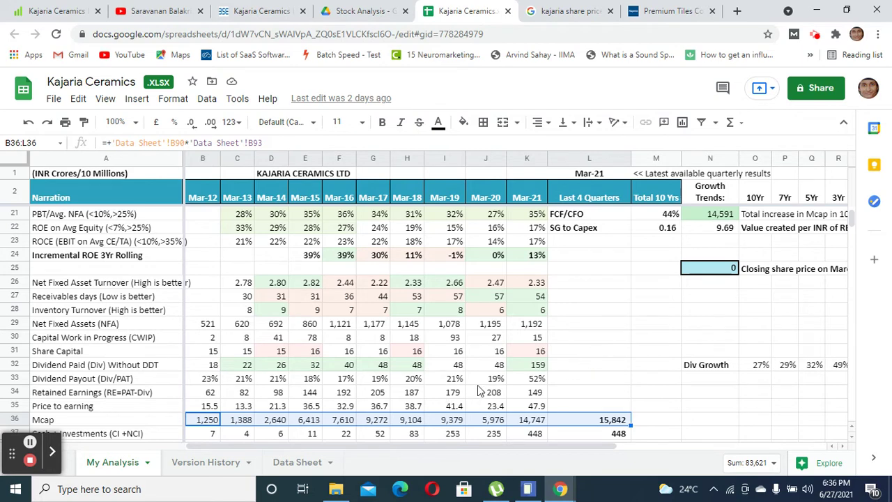
scroll(477, 388, "down", 1)
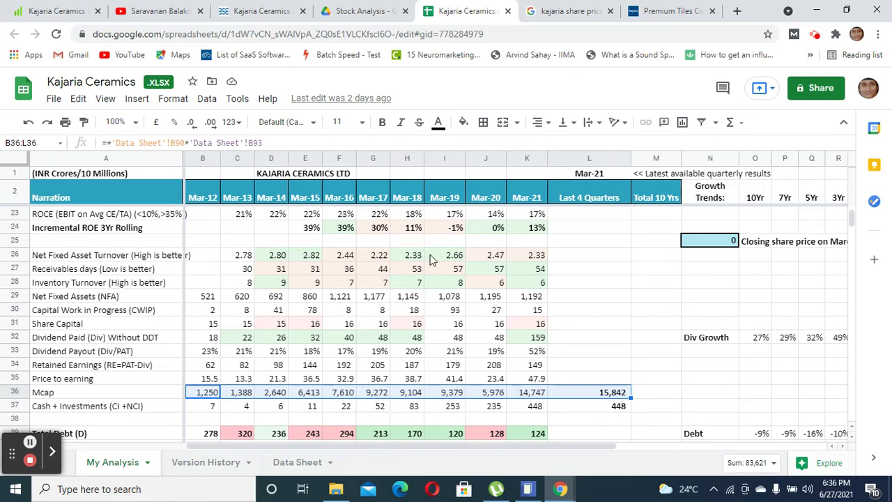
scroll(486, 309, "down", 1)
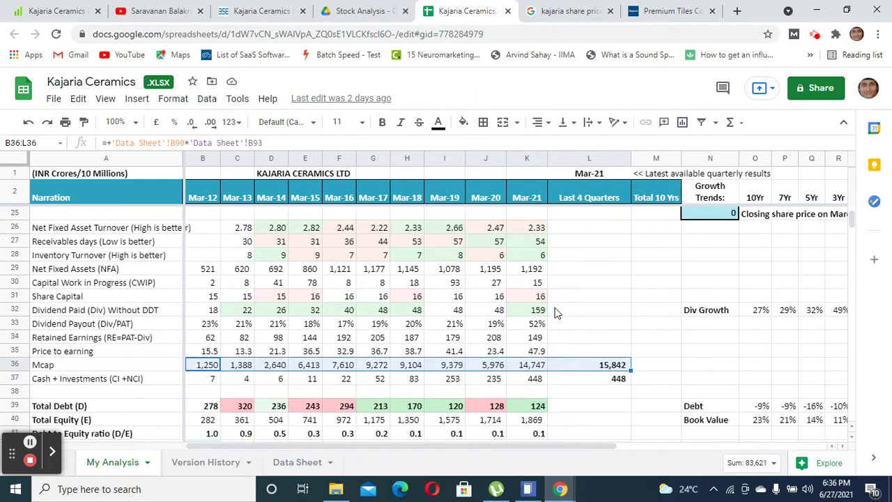
scroll(516, 313, "down", 1)
scroll(514, 313, "down", 1)
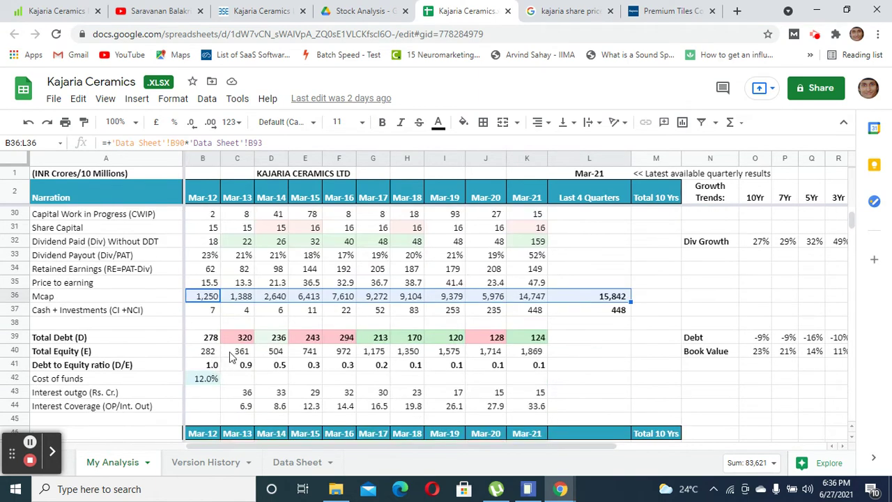
left_click_drag(208, 352, 541, 358)
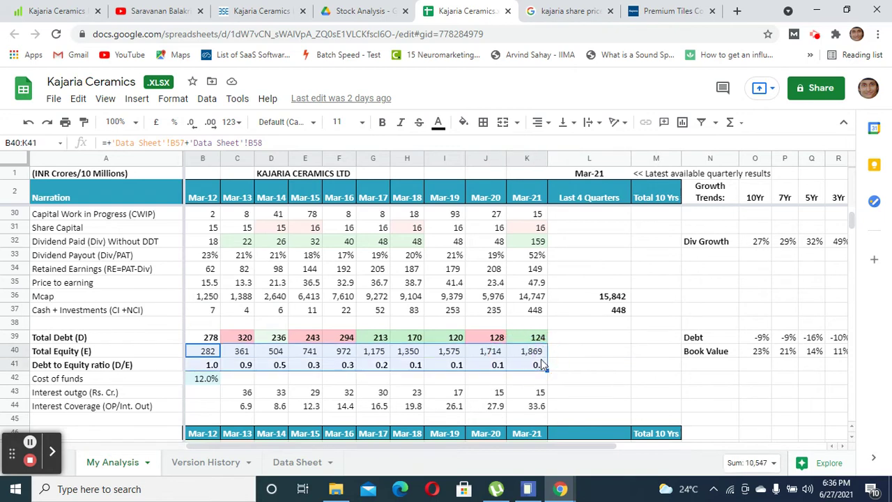
left_click(608, 341)
left_click_drag(202, 352, 537, 353)
left_click(704, 341)
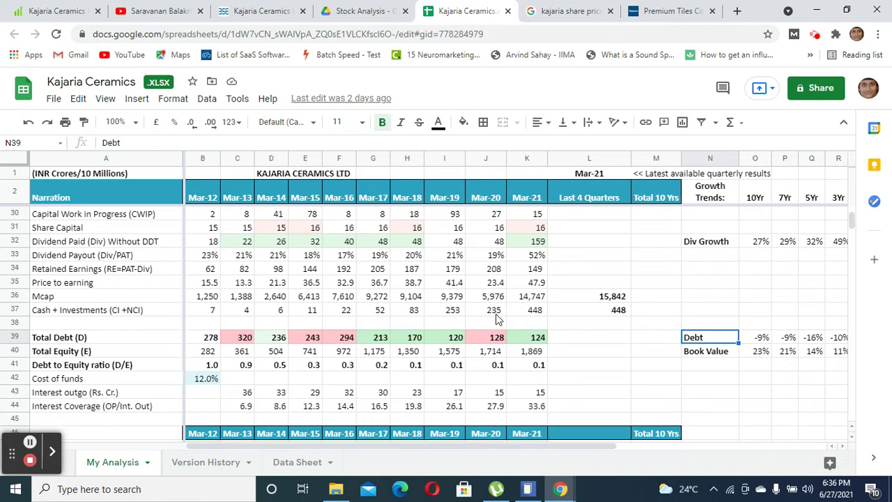
left_click_drag(599, 298, 197, 307)
left_click(659, 327)
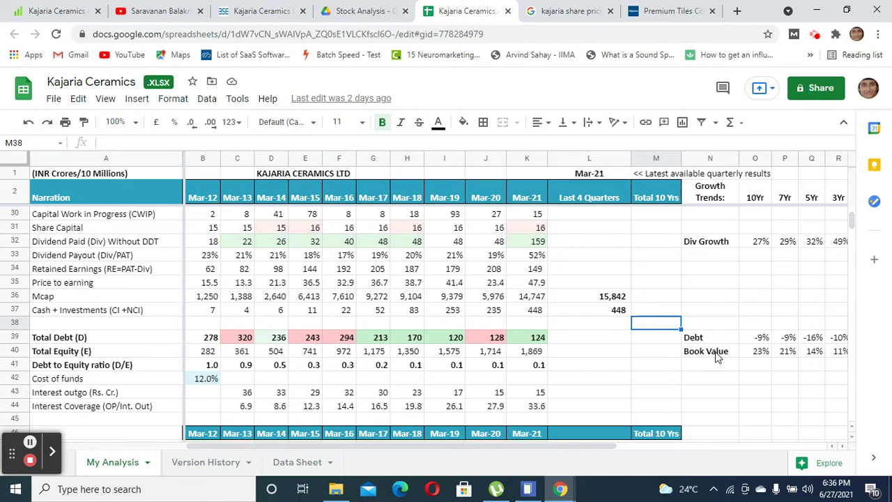
left_click(589, 299)
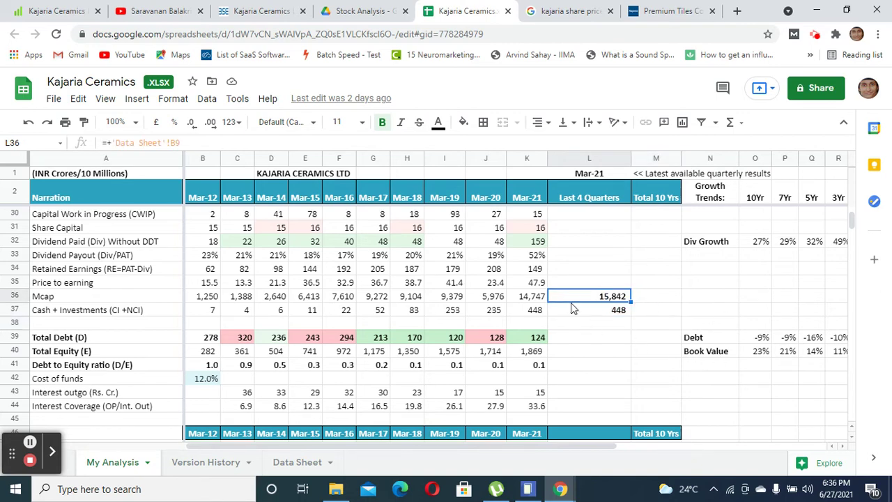
left_click(209, 364)
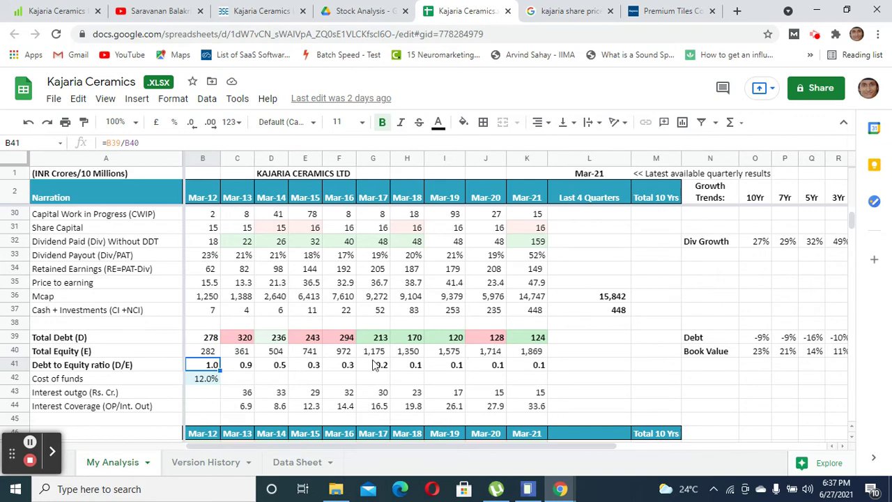
scroll(439, 340, "down", 2)
scroll(439, 340, "up", 2)
scroll(440, 337, "down", 3)
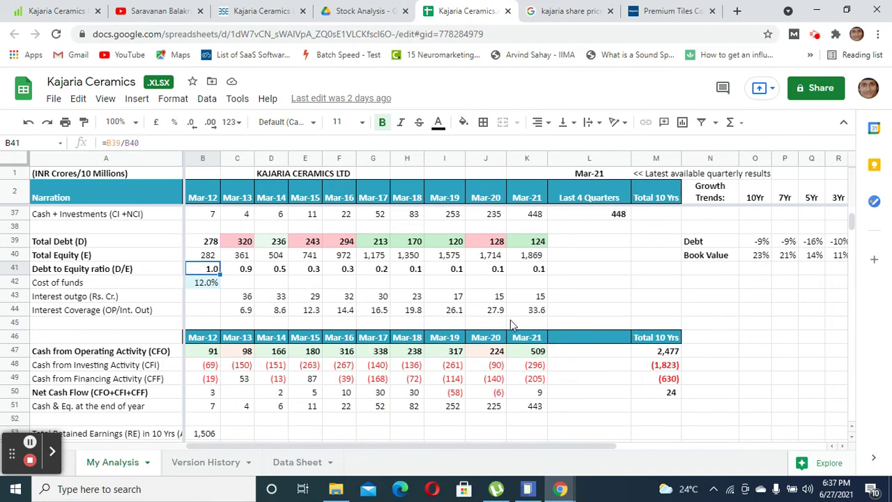
scroll(488, 327, "up", 10)
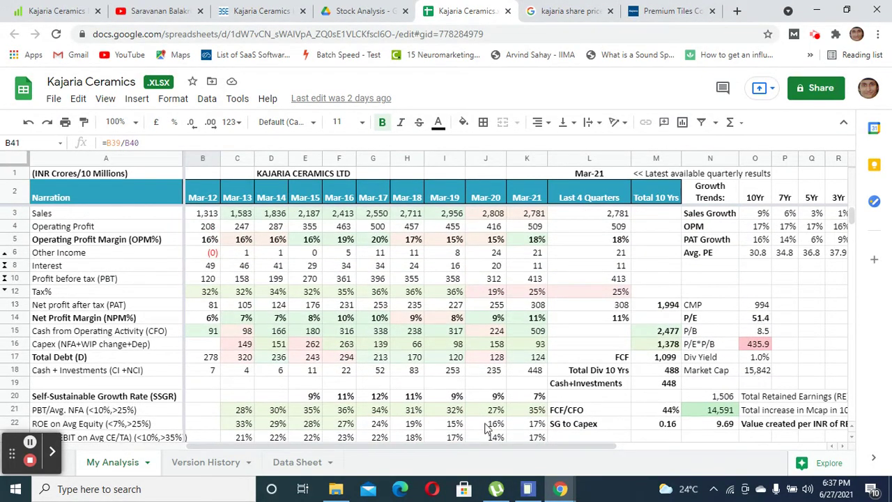
left_click_drag(449, 446, 390, 457)
left_click_drag(563, 447, 673, 452)
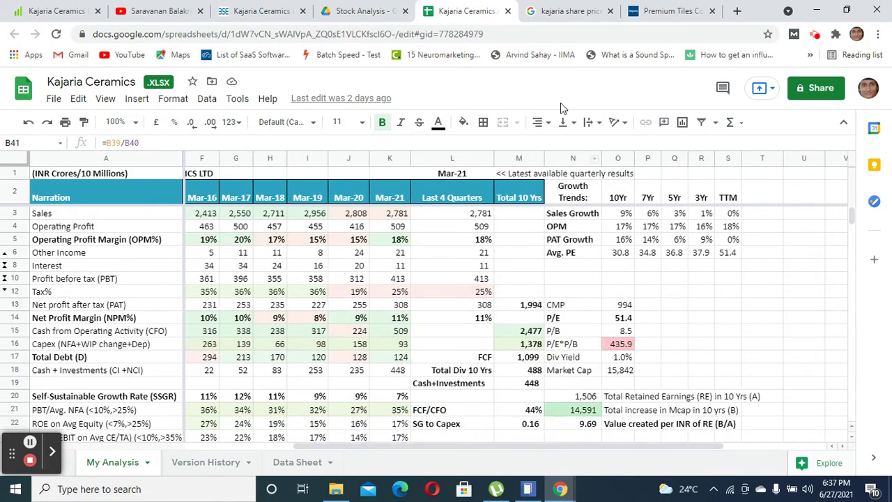
- Show the Screener.in Kajaria Ceramics page with 15,811 Cr market cap, 51.3 P/E and 22.1% ROCE
left_click(77, 6)
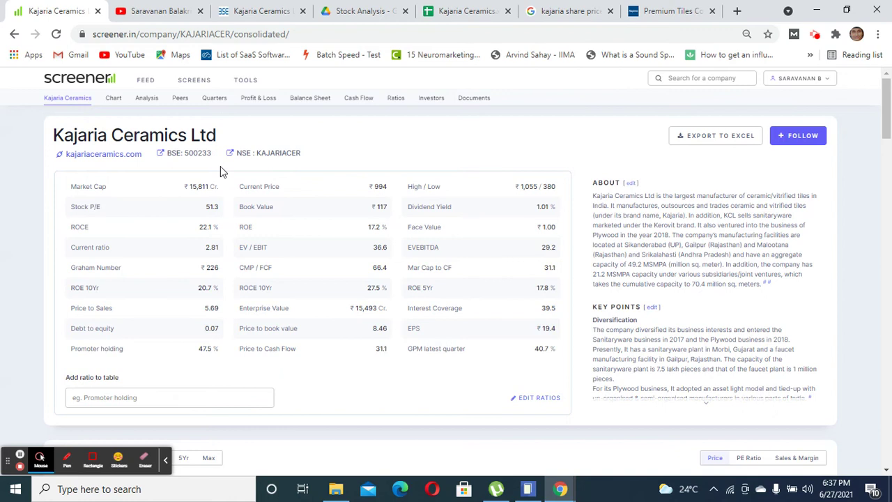
- Return to the Kajaria Ceramics sheet and scroll left back to the Mar-12 column
left_click(463, 9)
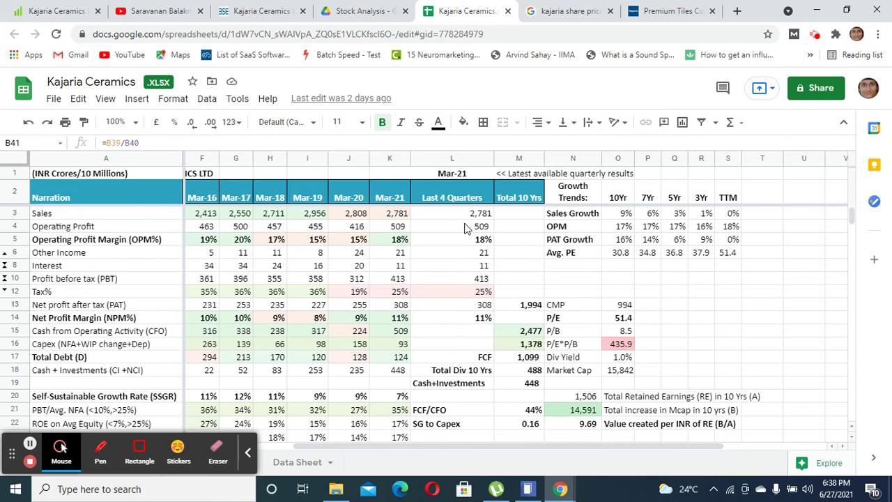
left_click_drag(508, 445, 340, 447)
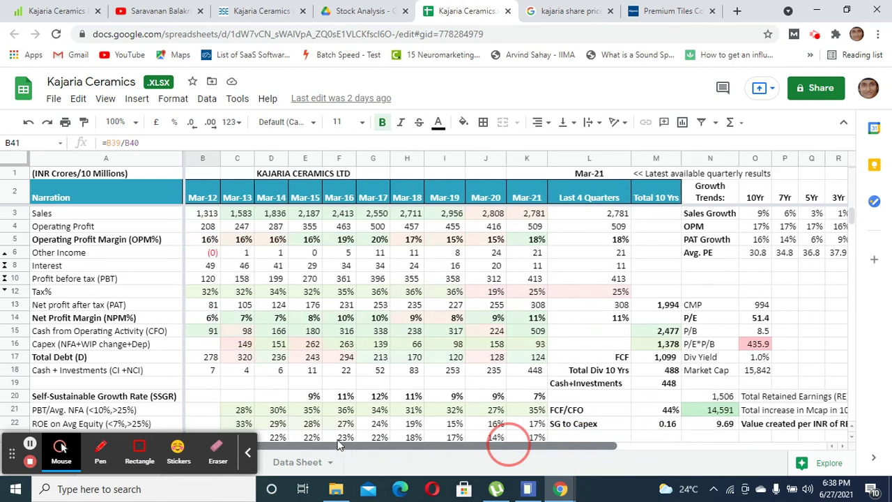